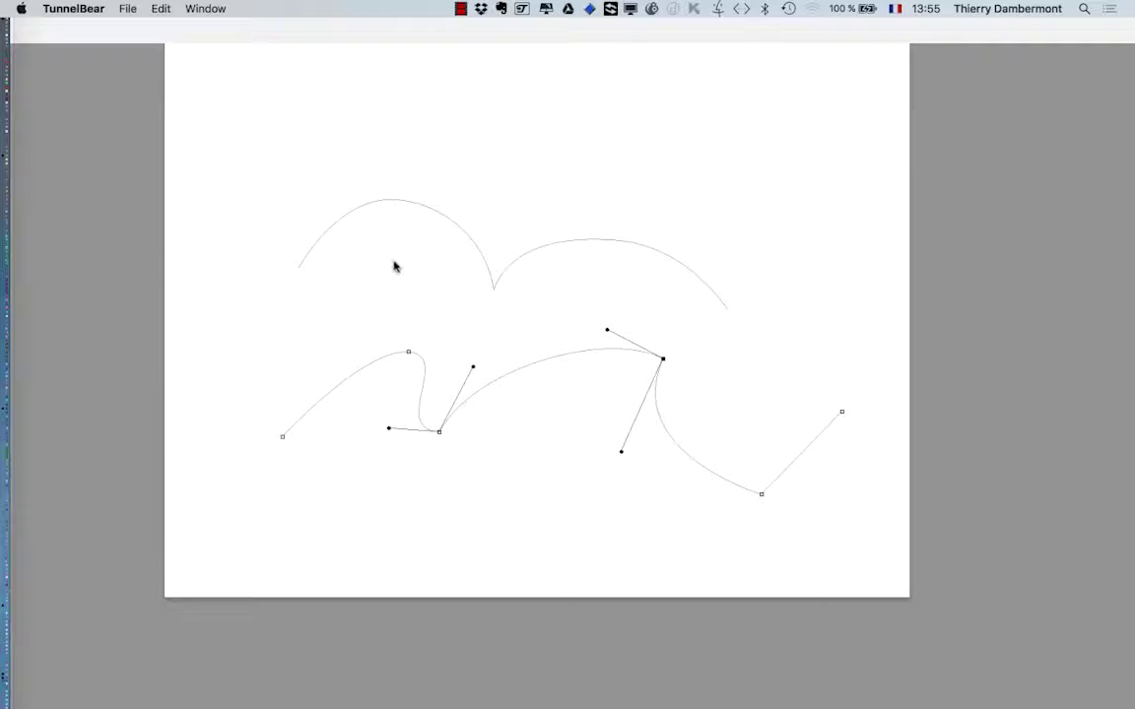
# Toggle Direct Selection and Pen tools, then marquee-select every anchor on both curves.
pyautogui.click(394, 262)
pyautogui.moveTo(408, 257); pyautogui.dragTo(375, 343)
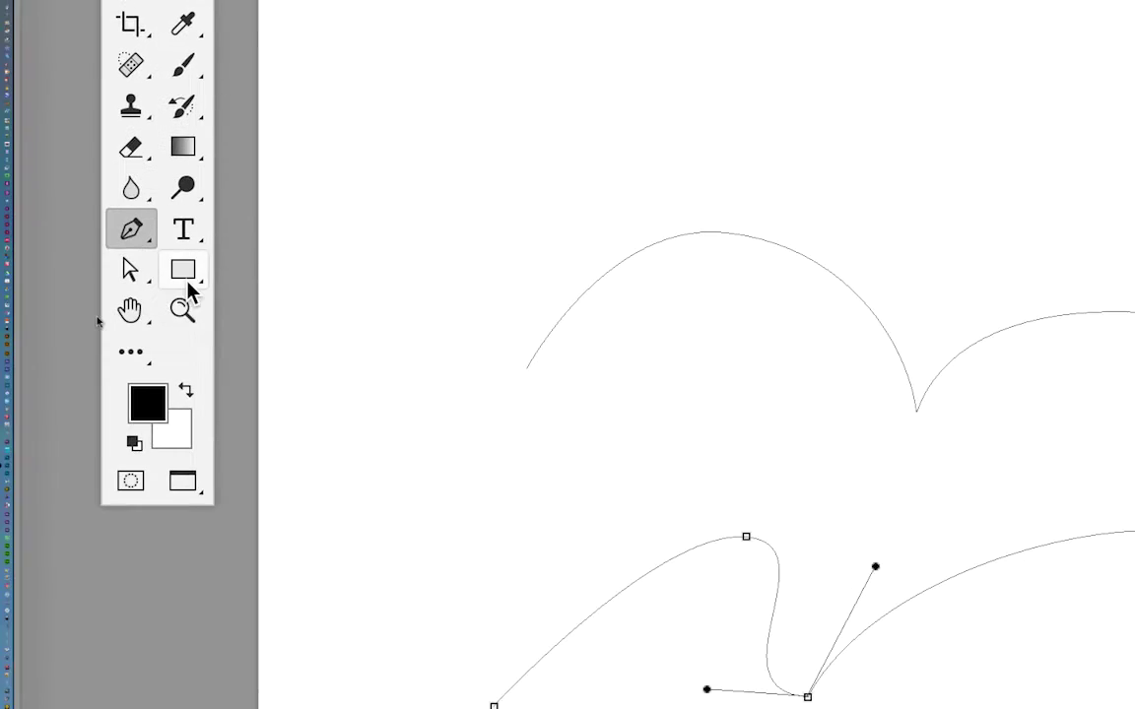
pyautogui.click(155, 279)
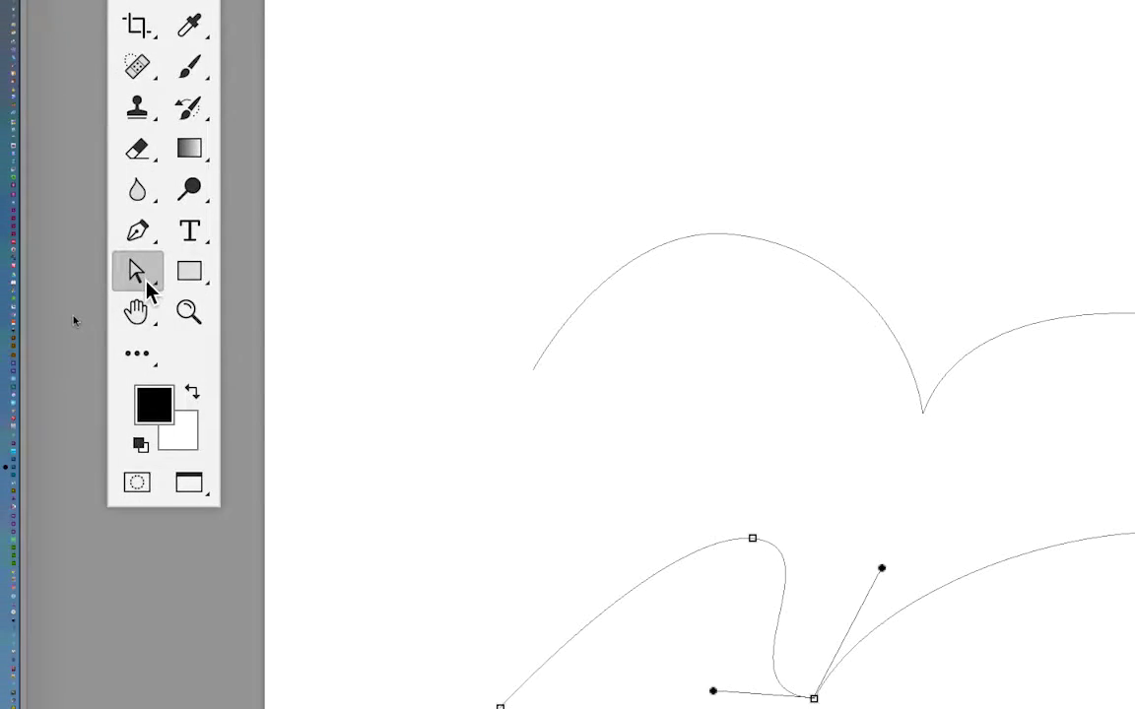
pyautogui.click(145, 268)
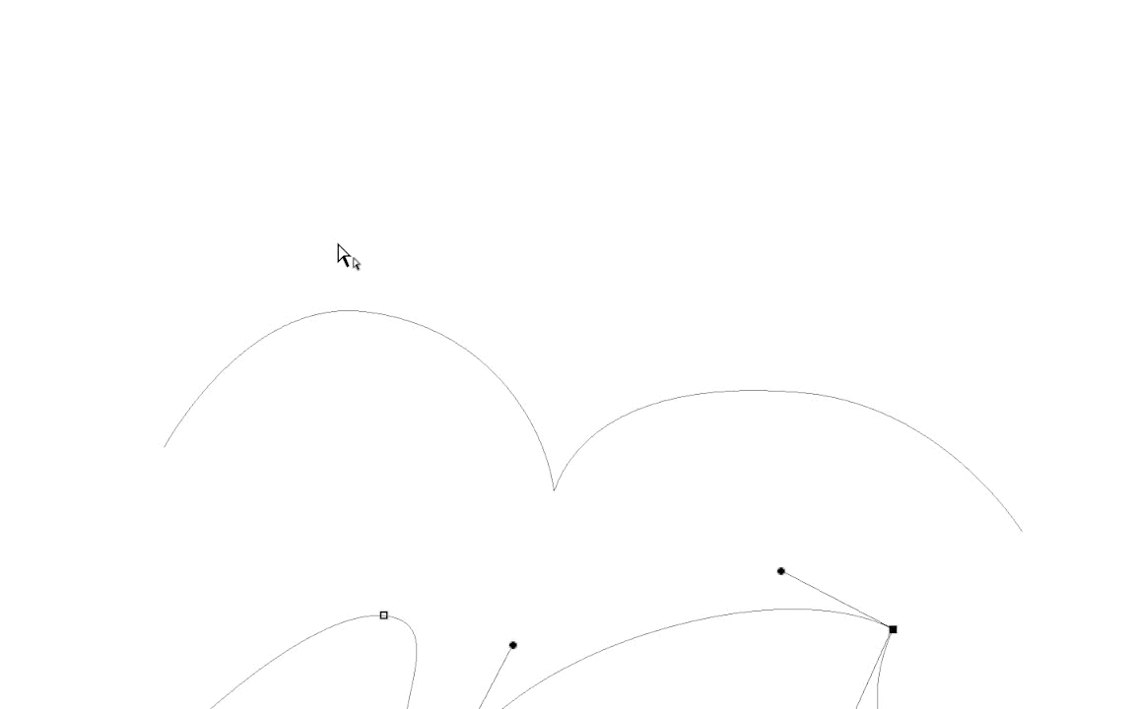
pyautogui.moveTo(338, 246); pyautogui.dragTo(374, 455)
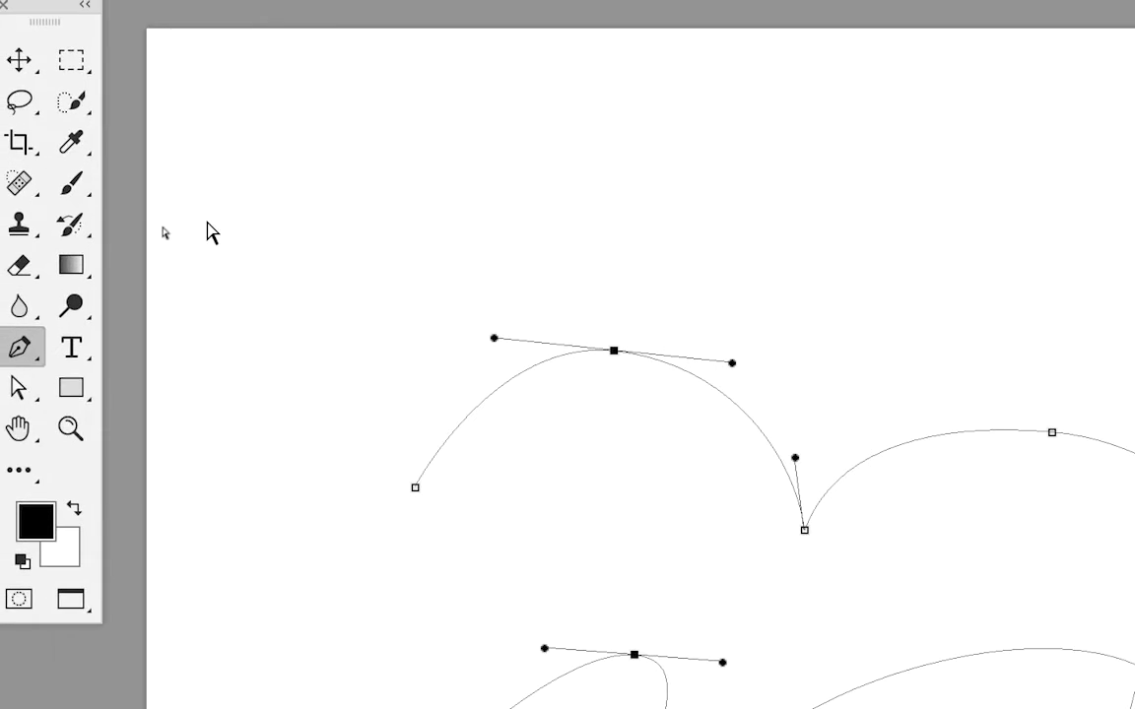
pyautogui.moveTo(209, 222); pyautogui.dragTo(622, 493)
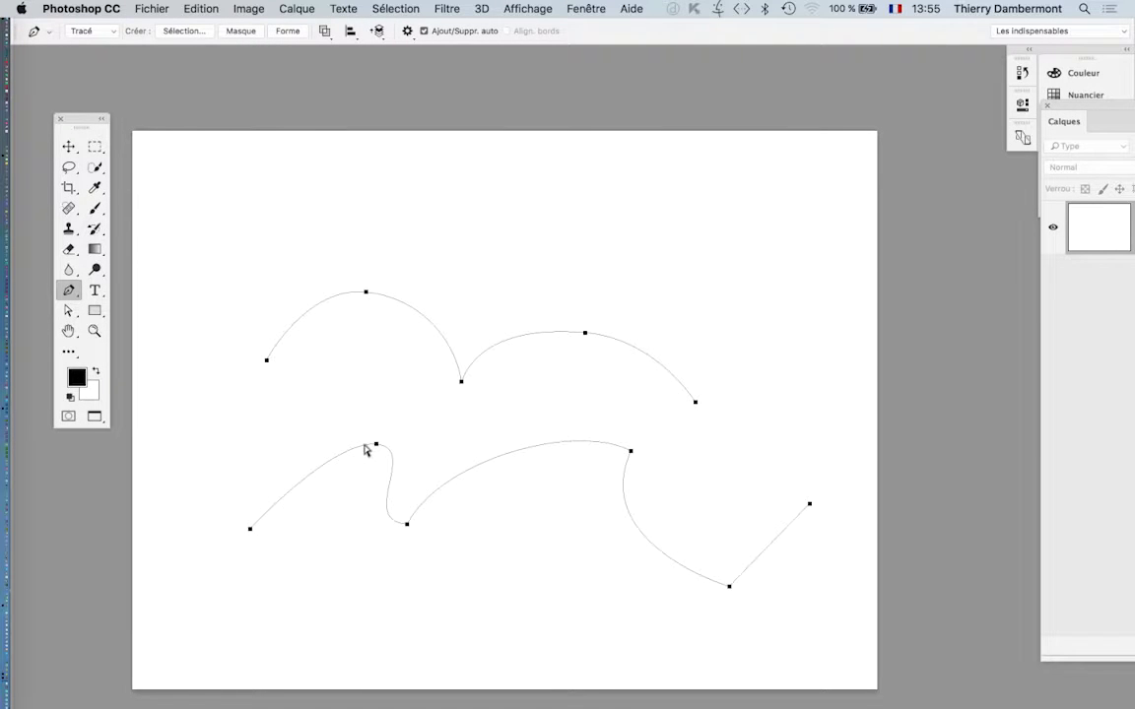
# Drag both curves together, then reselect them and nudge them right, then slightly left and lower.
pyautogui.moveTo(366, 451)
pyautogui.mouseDown()
pyautogui.moveTo(371, 501)
pyautogui.moveTo(316, 532)
pyautogui.moveTo(304, 415)
pyautogui.moveTo(364, 322)
pyautogui.moveTo(438, 373)
pyautogui.moveTo(338, 394)
pyautogui.mouseUp()
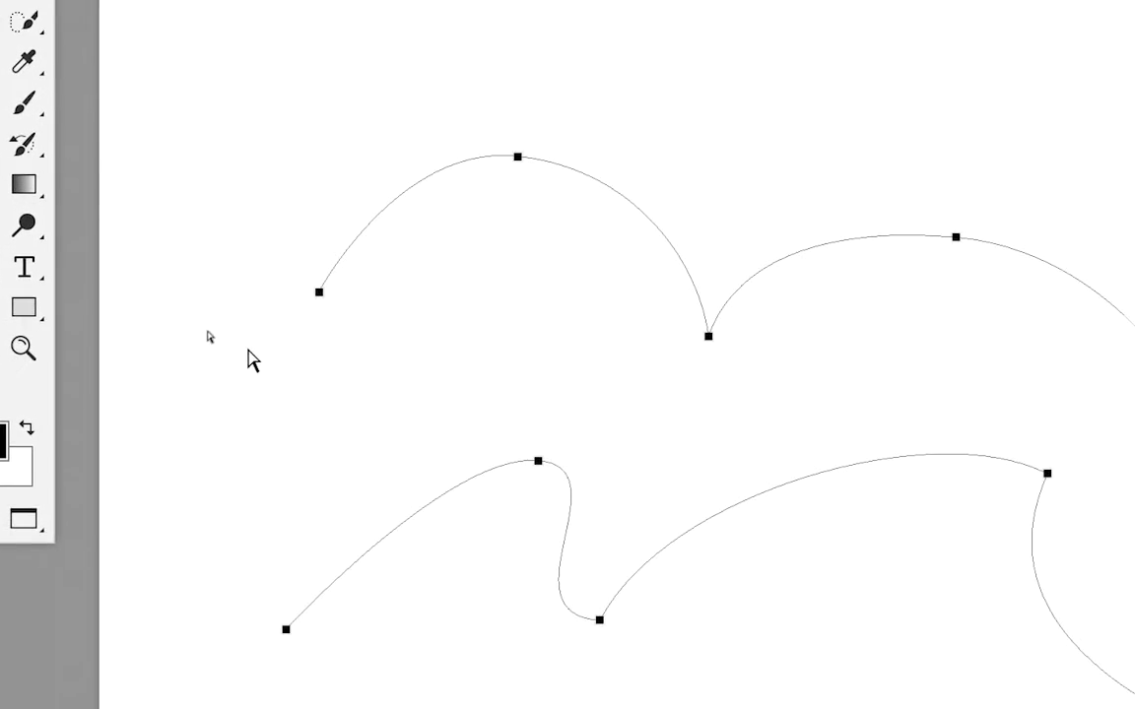
pyautogui.press('Escape')
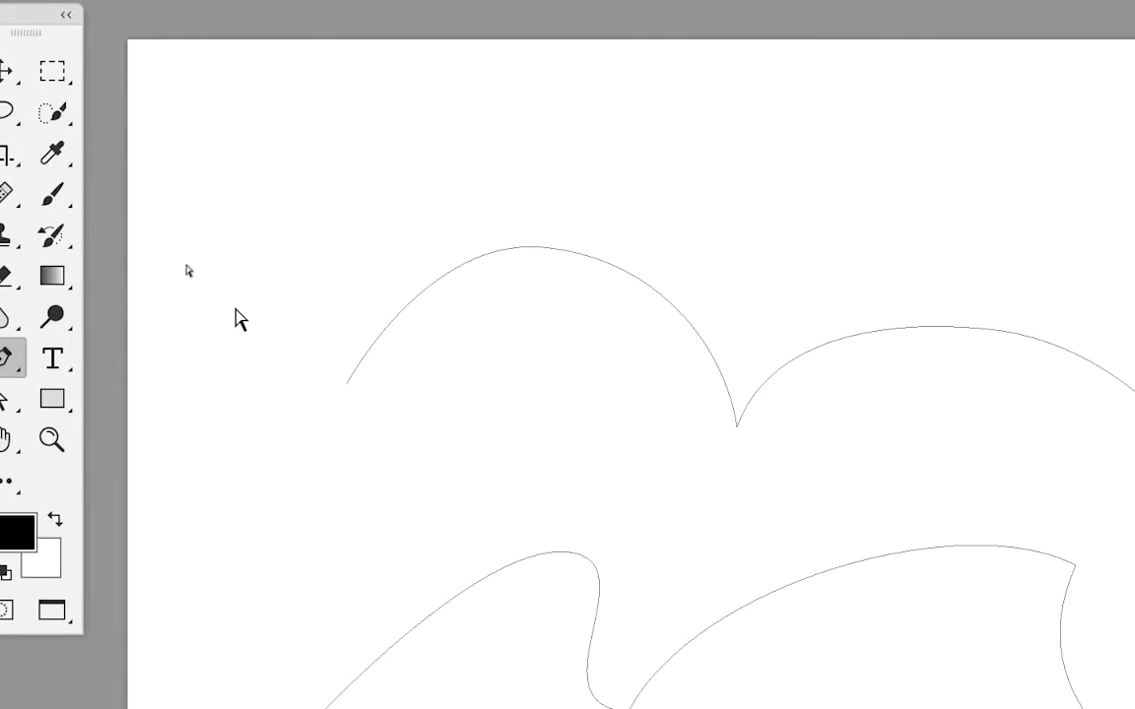
pyautogui.moveTo(545, 132); pyautogui.dragTo(386, 478)
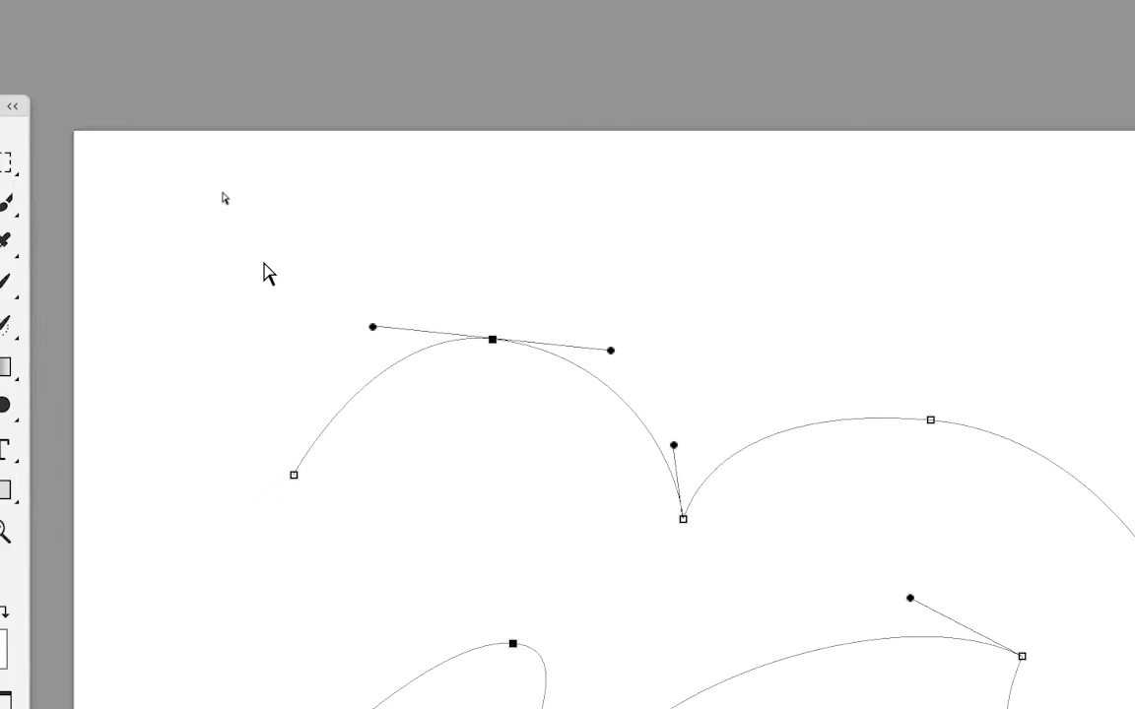
pyautogui.moveTo(169, 217)
pyautogui.mouseDown()
pyautogui.moveTo(628, 530)
pyautogui.moveTo(669, 530)
pyautogui.mouseUp()
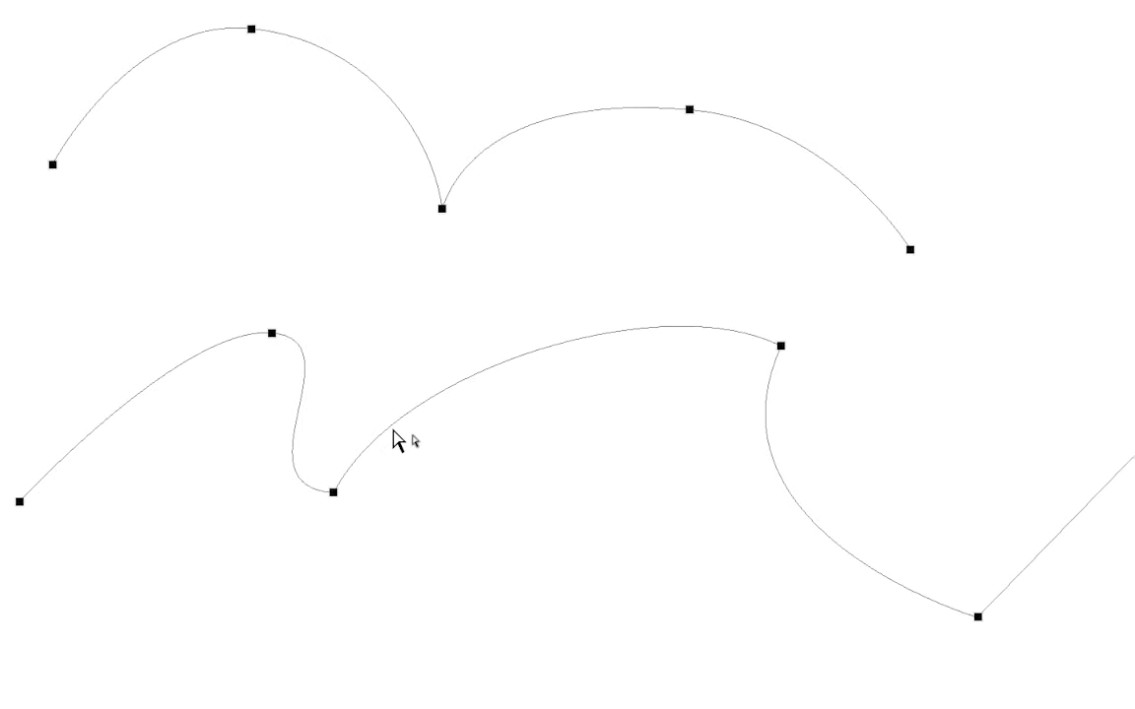
pyautogui.moveTo(394, 440); pyautogui.dragTo(519, 448)
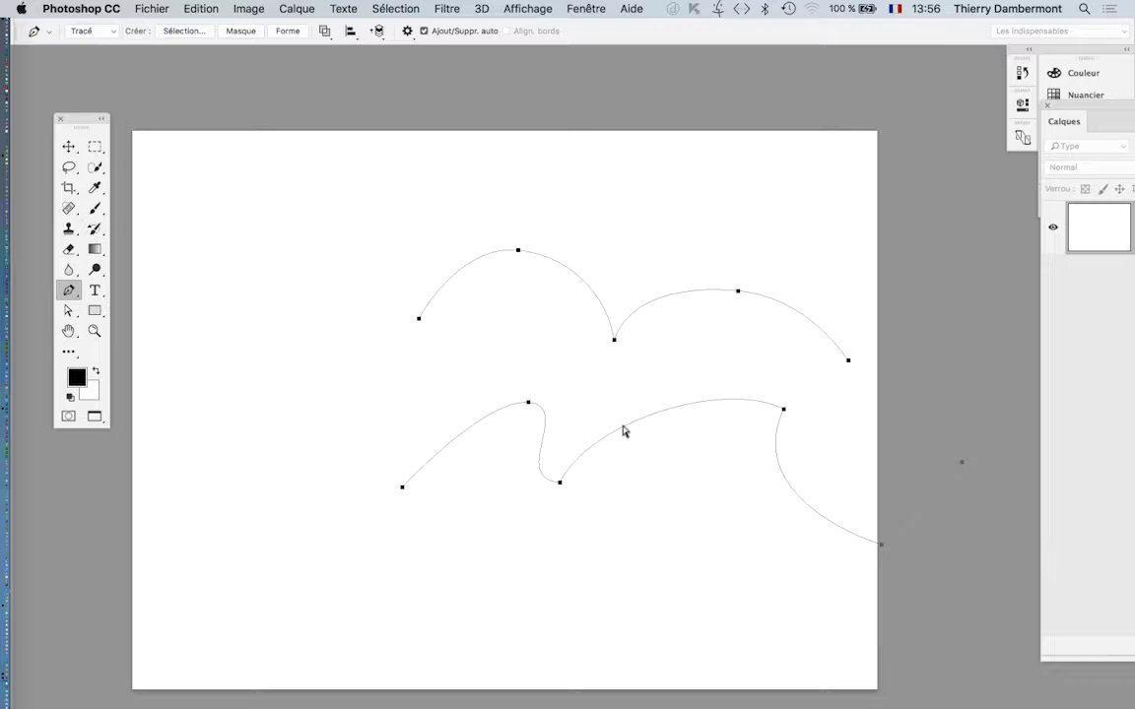
pyautogui.moveTo(624, 430)
pyautogui.mouseDown()
pyautogui.moveTo(560, 444)
pyautogui.moveTo(428, 413)
pyautogui.mouseUp()
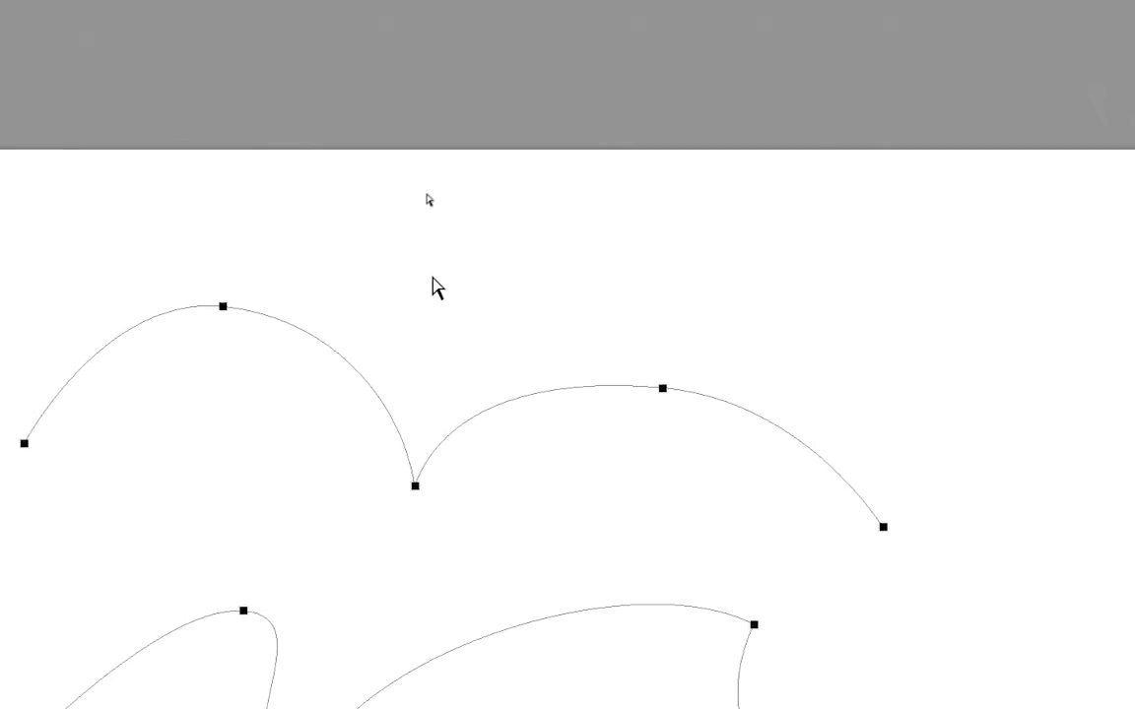
# Deselect the curves and pick Sélection de tracé (Path Selection) from the selection tool flyout.
pyautogui.click(381, 188)
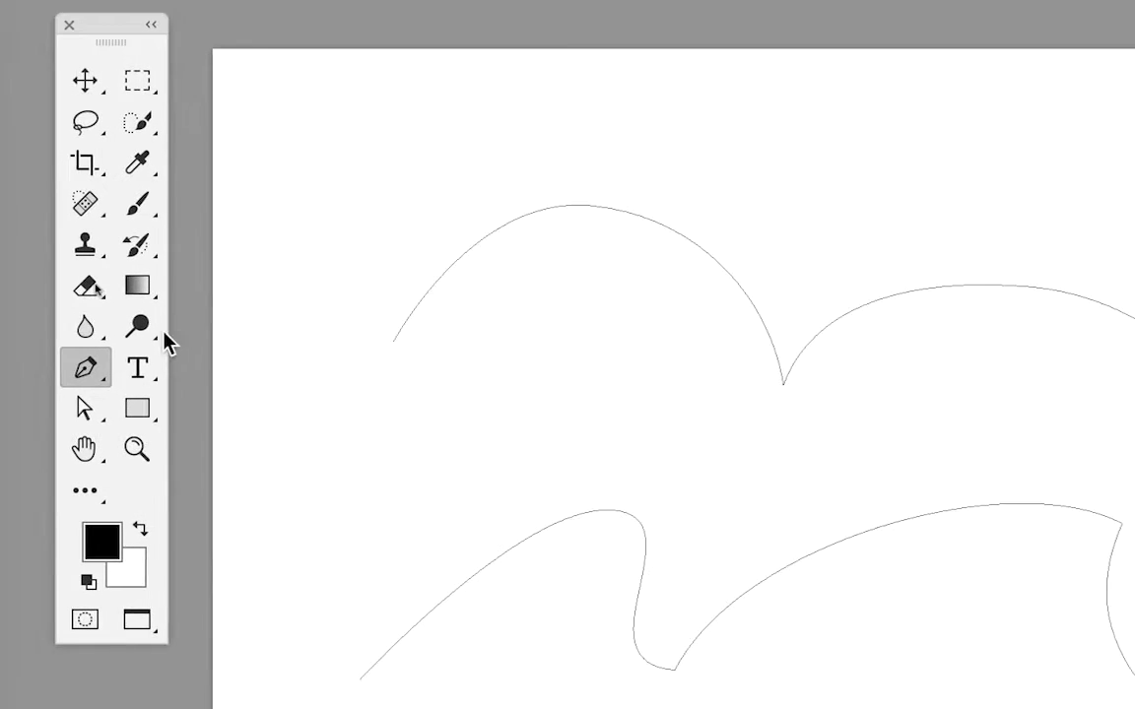
pyautogui.click(136, 362)
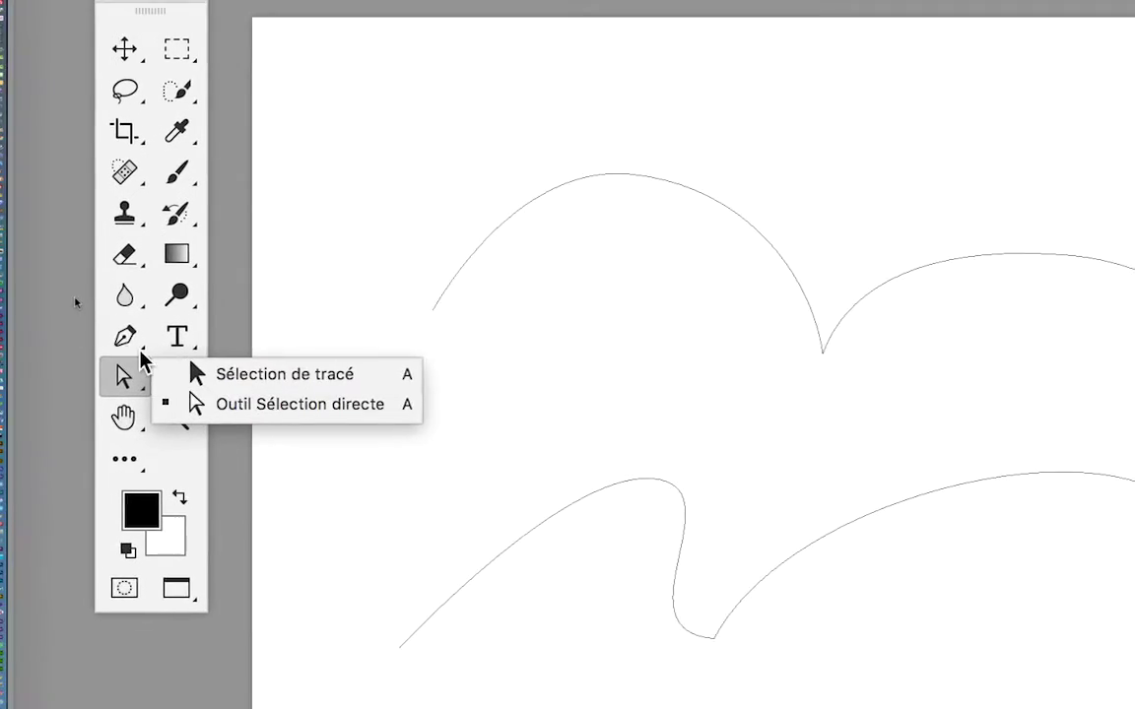
pyautogui.click(212, 357)
pyautogui.click(137, 321)
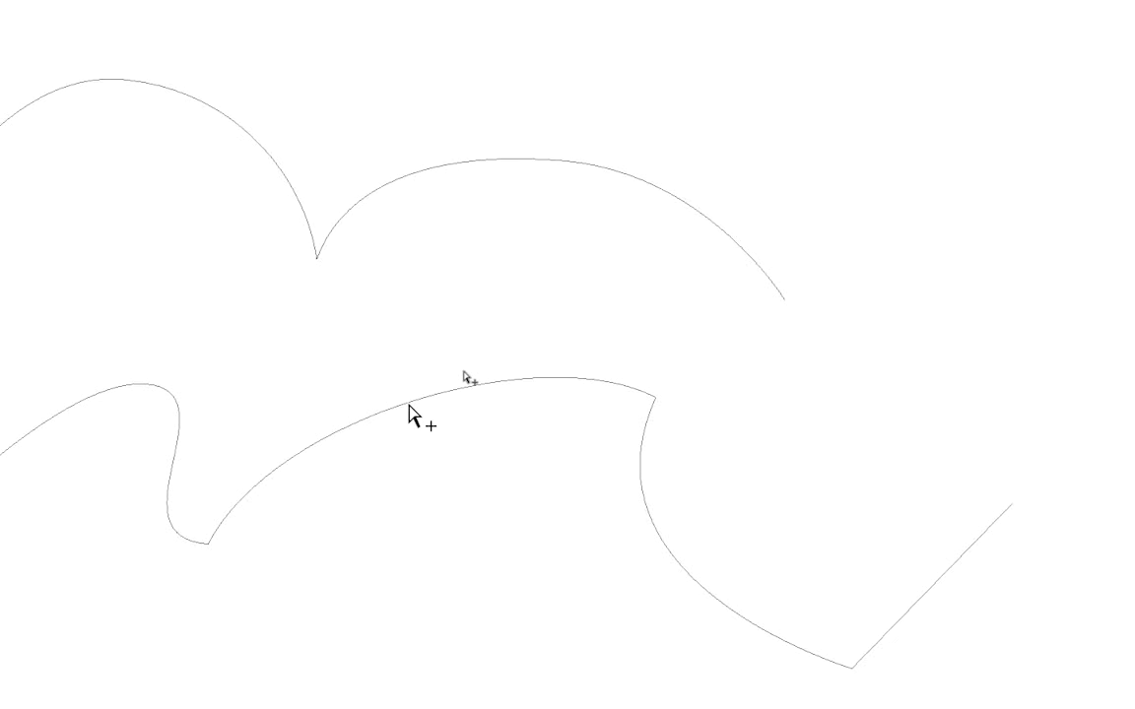
# Select the lower wave curve, trial-drag it downward, then undo so it returns.
pyautogui.click(409, 404)
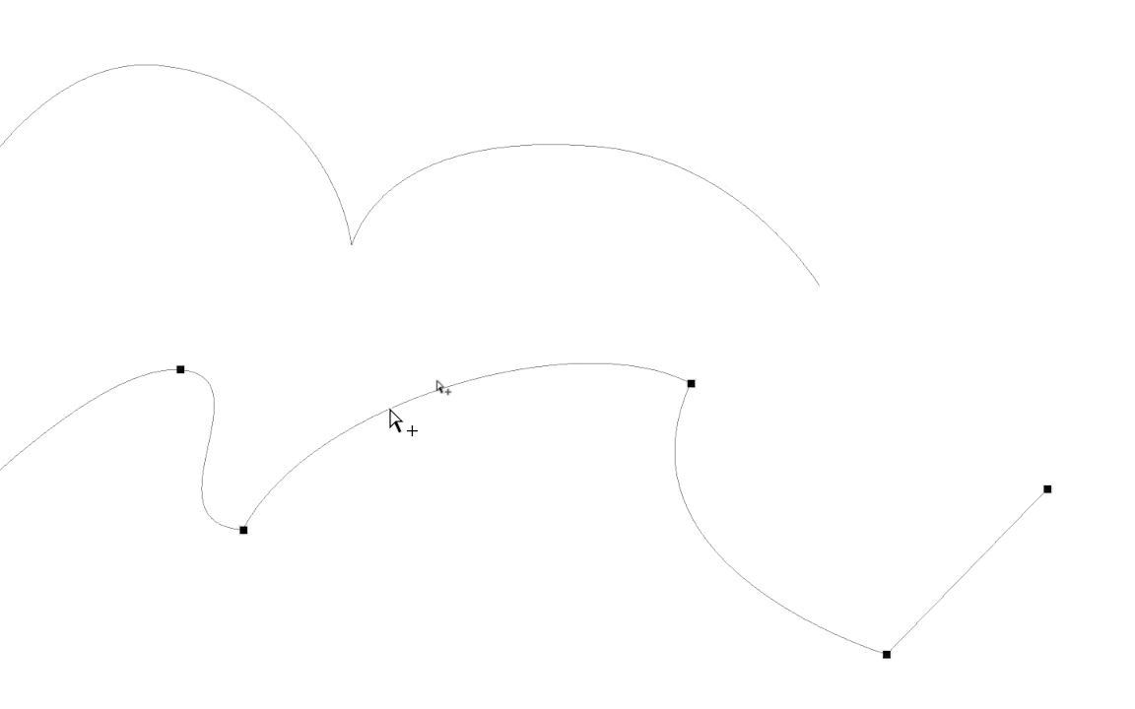
pyautogui.moveTo(394, 421); pyautogui.dragTo(399, 458)
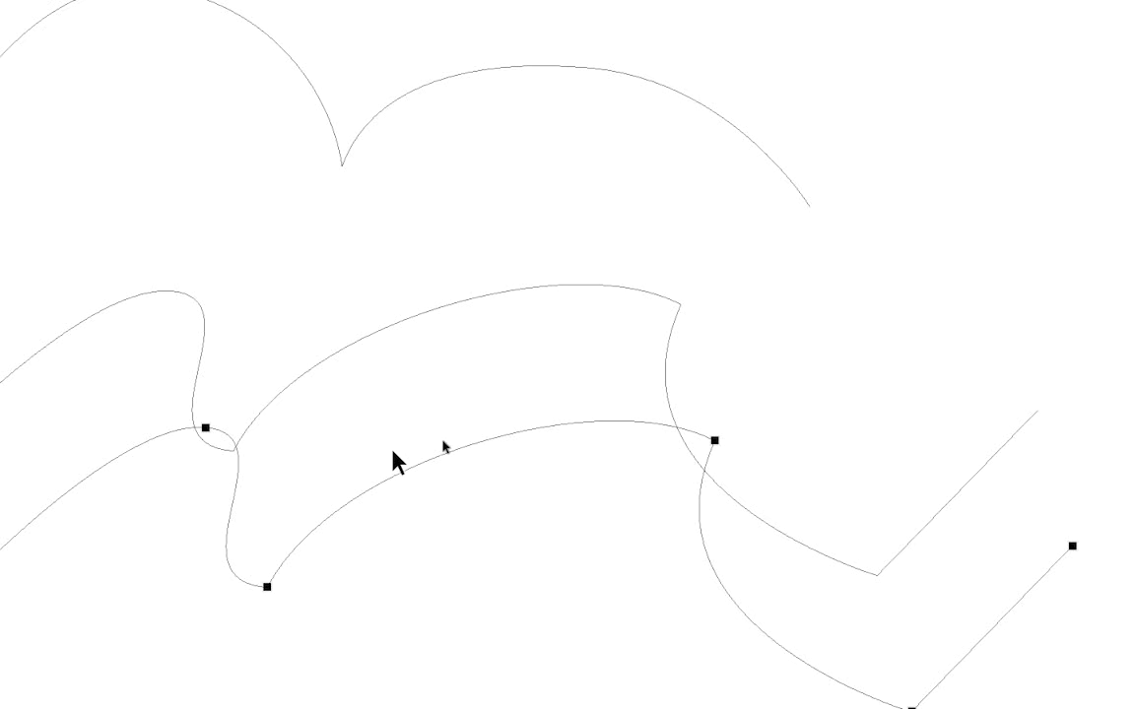
pyautogui.hotkey('ctrl', 'z')
pyautogui.scroll(5, 399, 465)
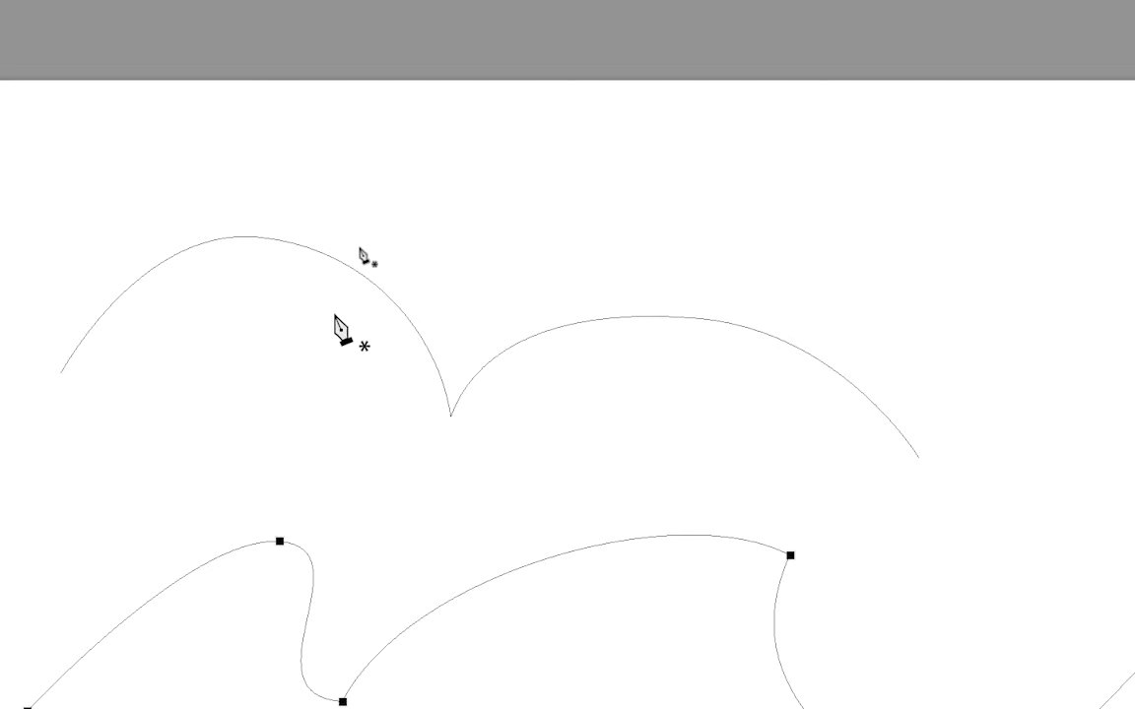
# Select the double-arch curve, undo the trial moves, then drag it right and down.
pyautogui.press('v')
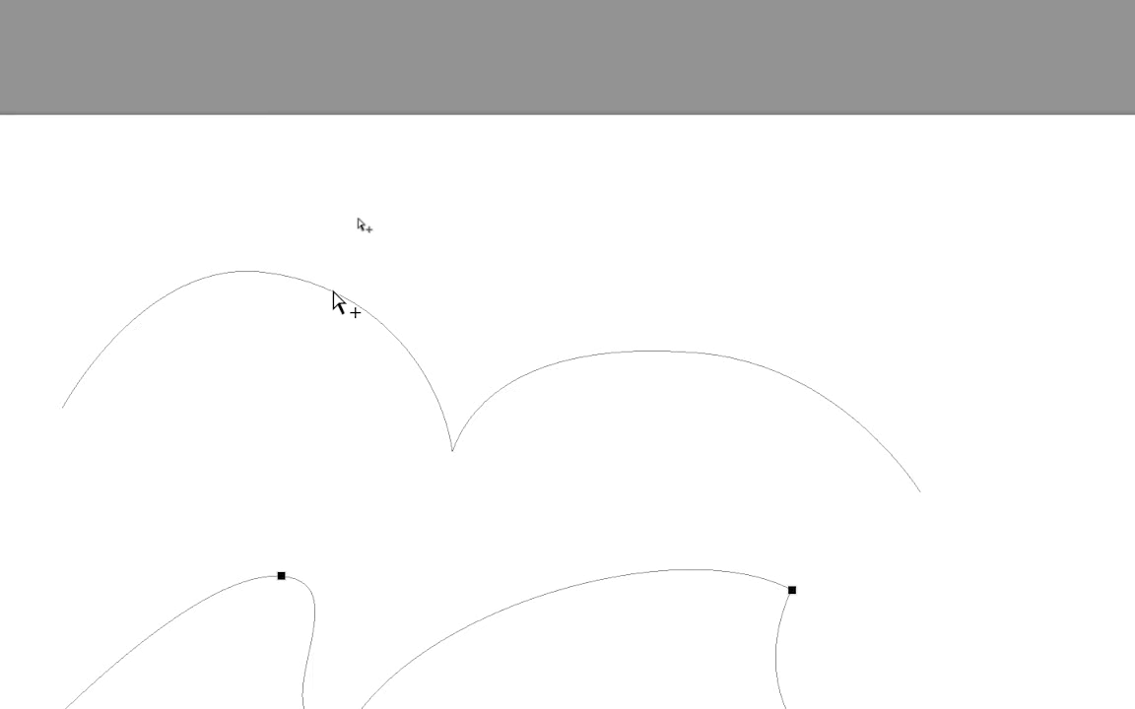
pyautogui.click(333, 293)
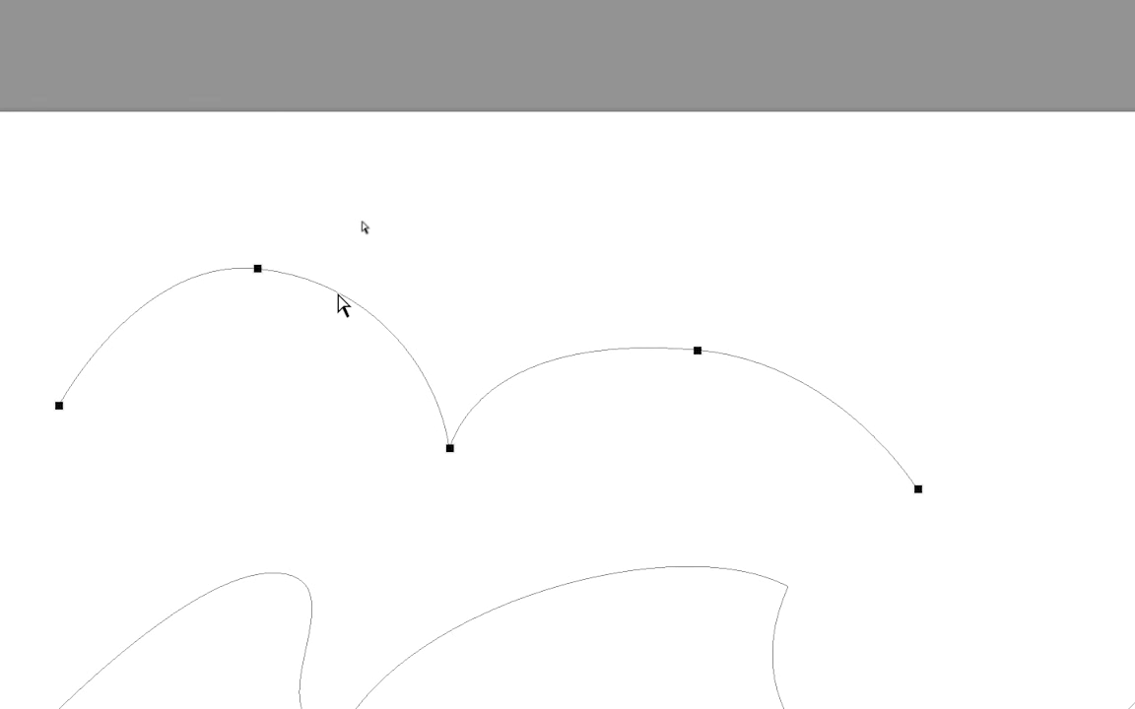
pyautogui.moveTo(338, 296); pyautogui.dragTo(372, 290)
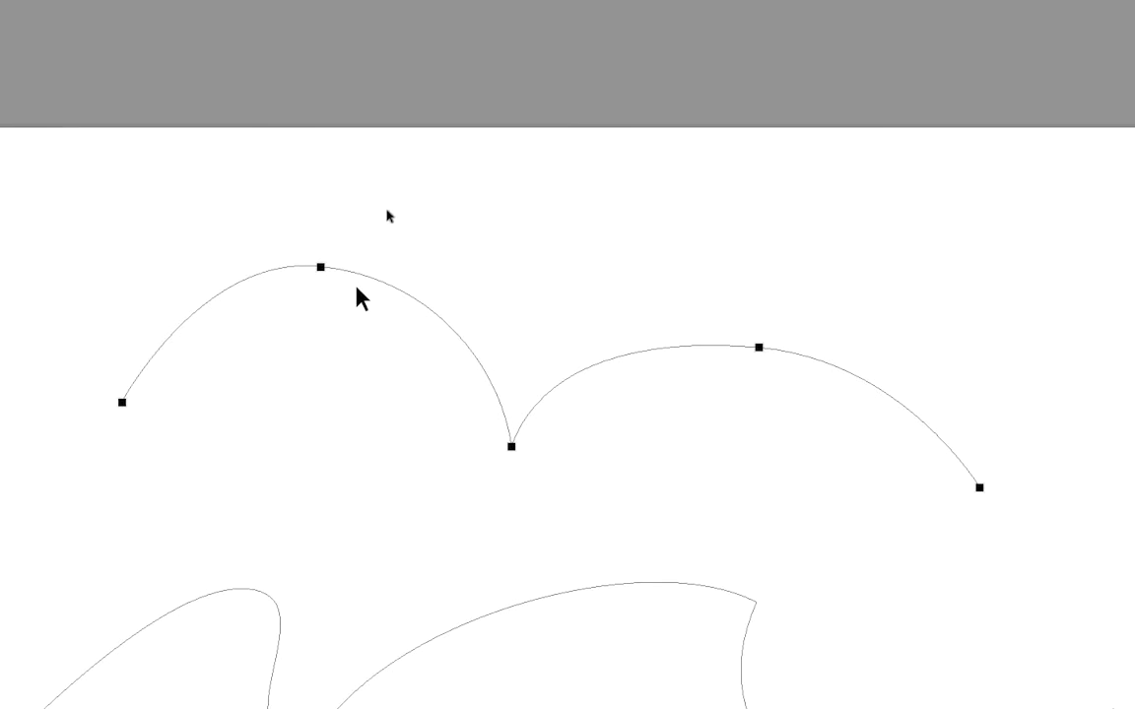
pyautogui.moveTo(353, 281); pyautogui.dragTo(379, 314)
pyautogui.press('p')
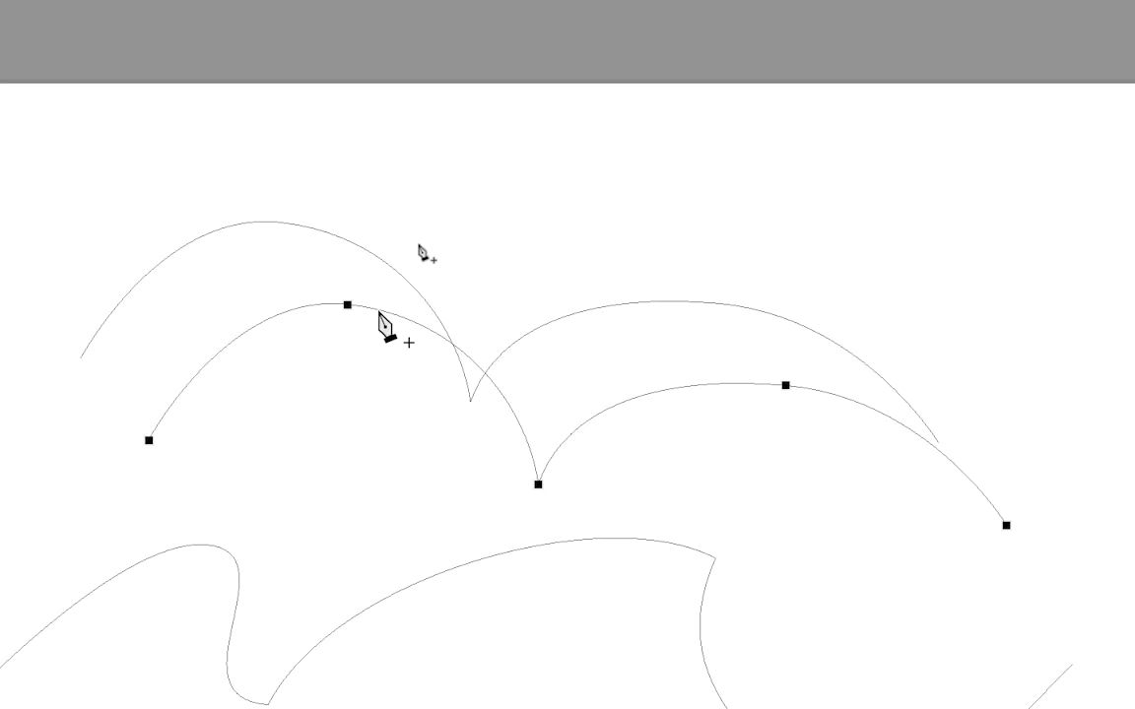
pyautogui.hotkey('ctrl', 'z')
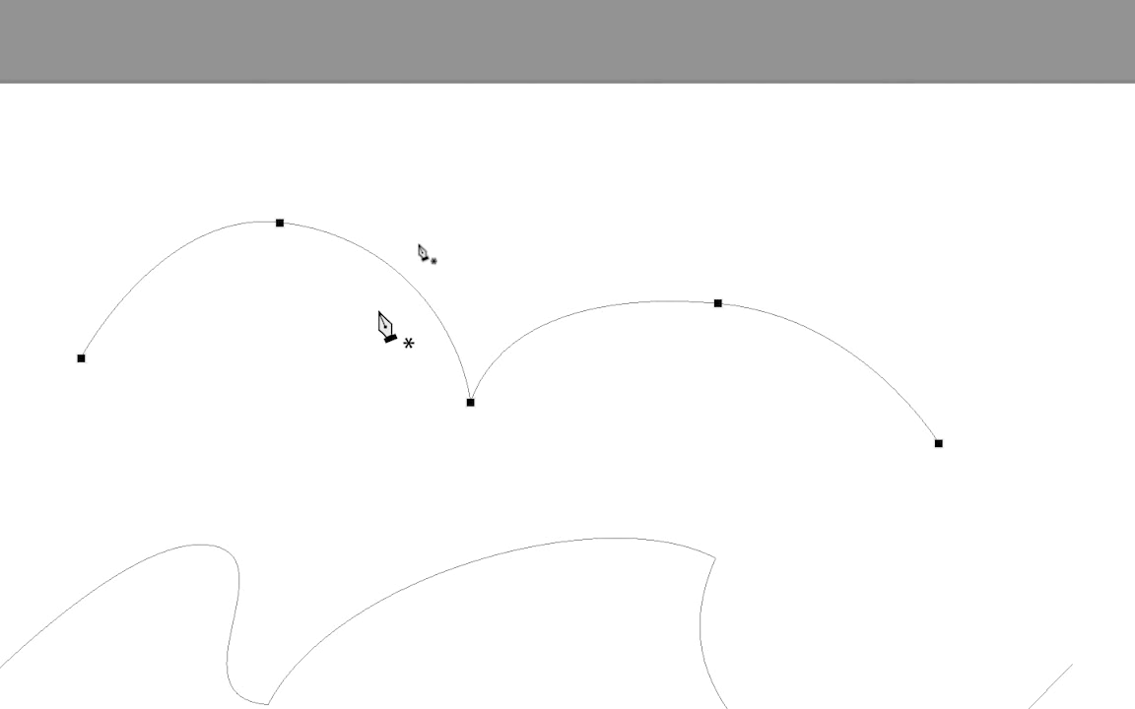
pyautogui.press('v')
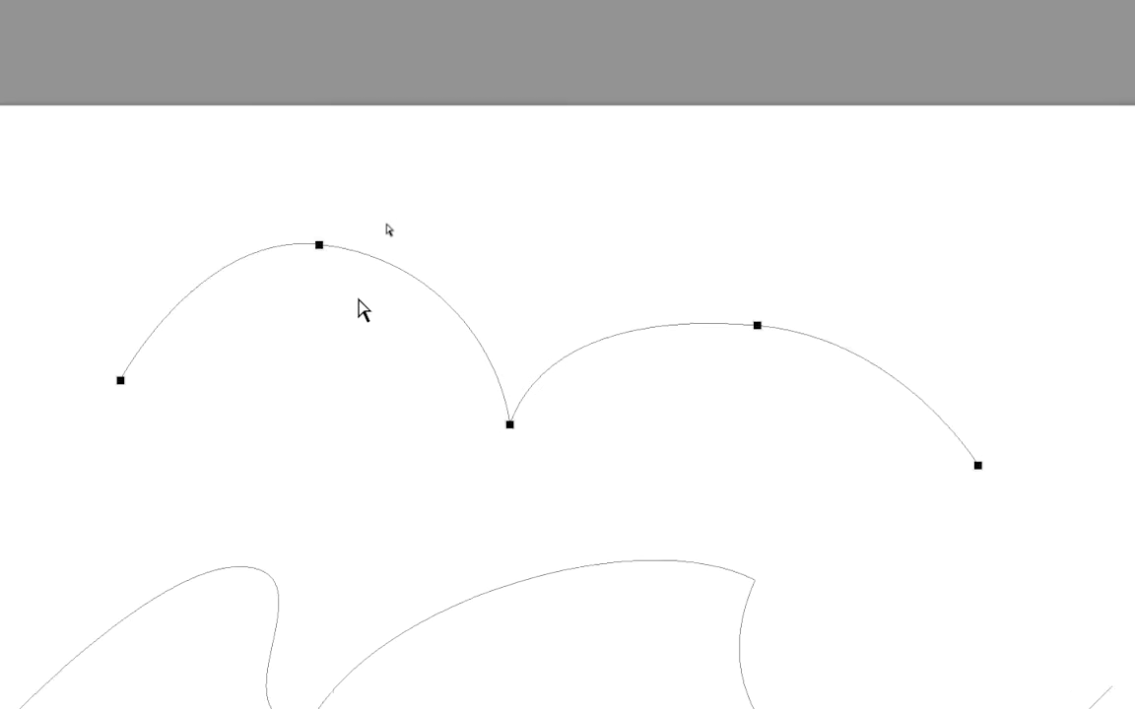
pyautogui.moveTo(317, 231)
pyautogui.mouseDown()
pyautogui.moveTo(412, 308)
pyautogui.moveTo(330, 294)
pyautogui.mouseUp()
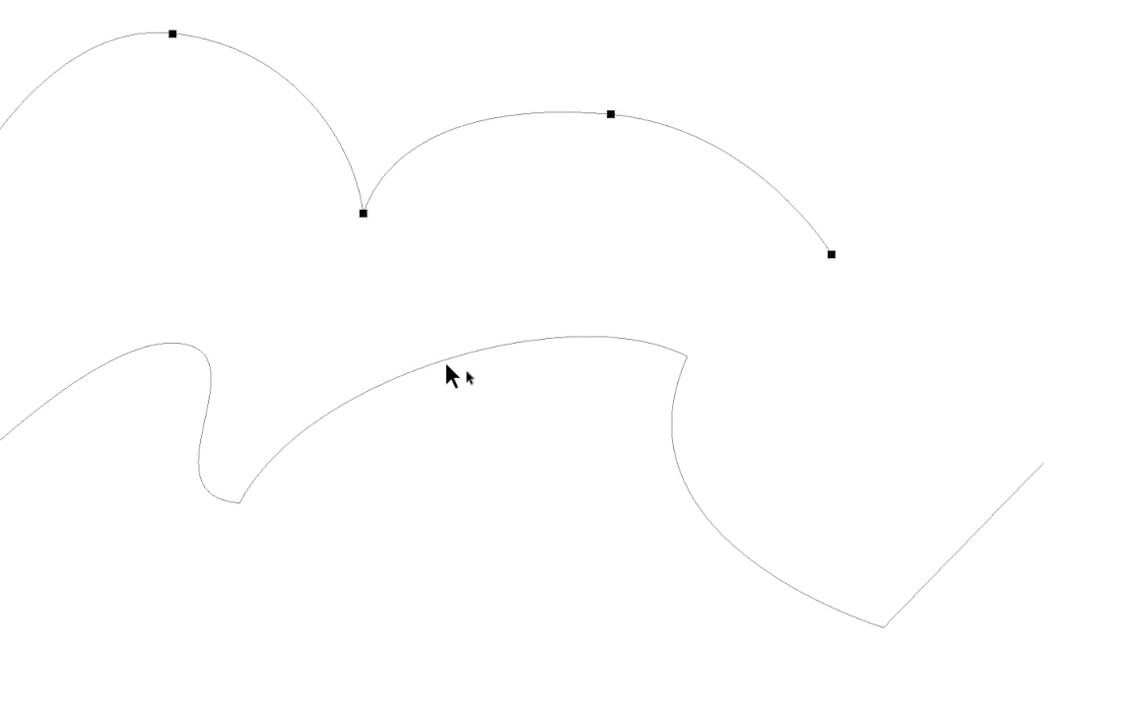
# Select the wave curve and drag it slightly right and down beneath the double arch.
pyautogui.click(448, 365)
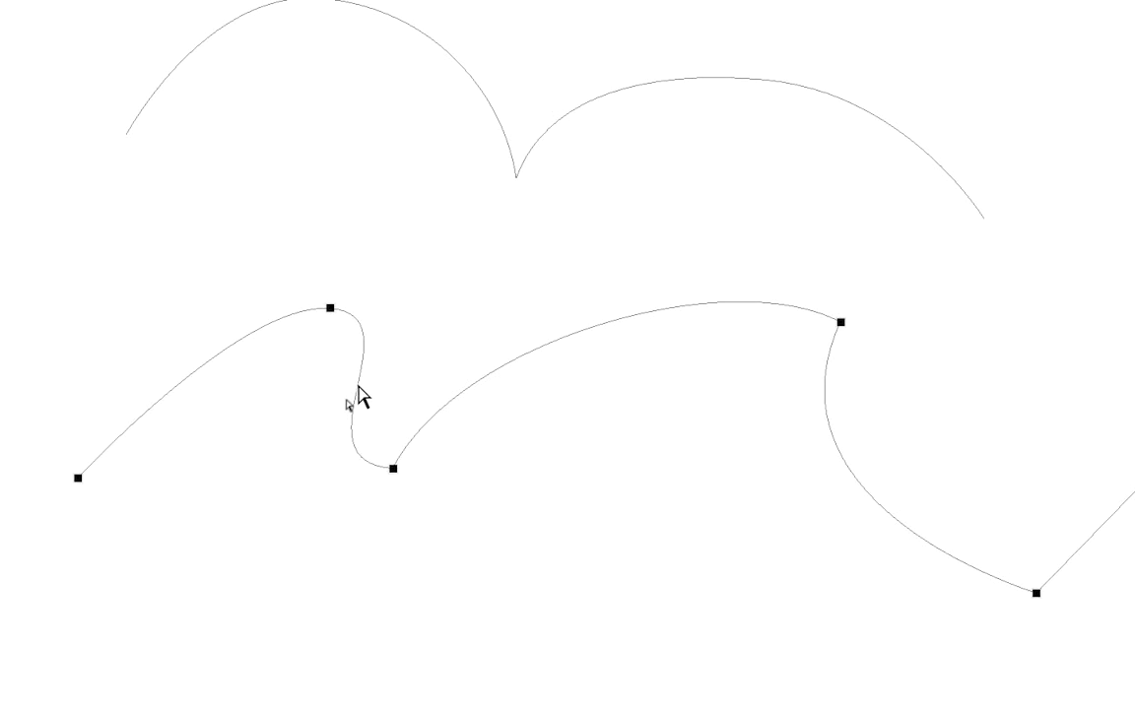
pyautogui.moveTo(367, 398)
pyautogui.mouseDown()
pyautogui.moveTo(443, 404)
pyautogui.moveTo(303, 348)
pyautogui.mouseUp()
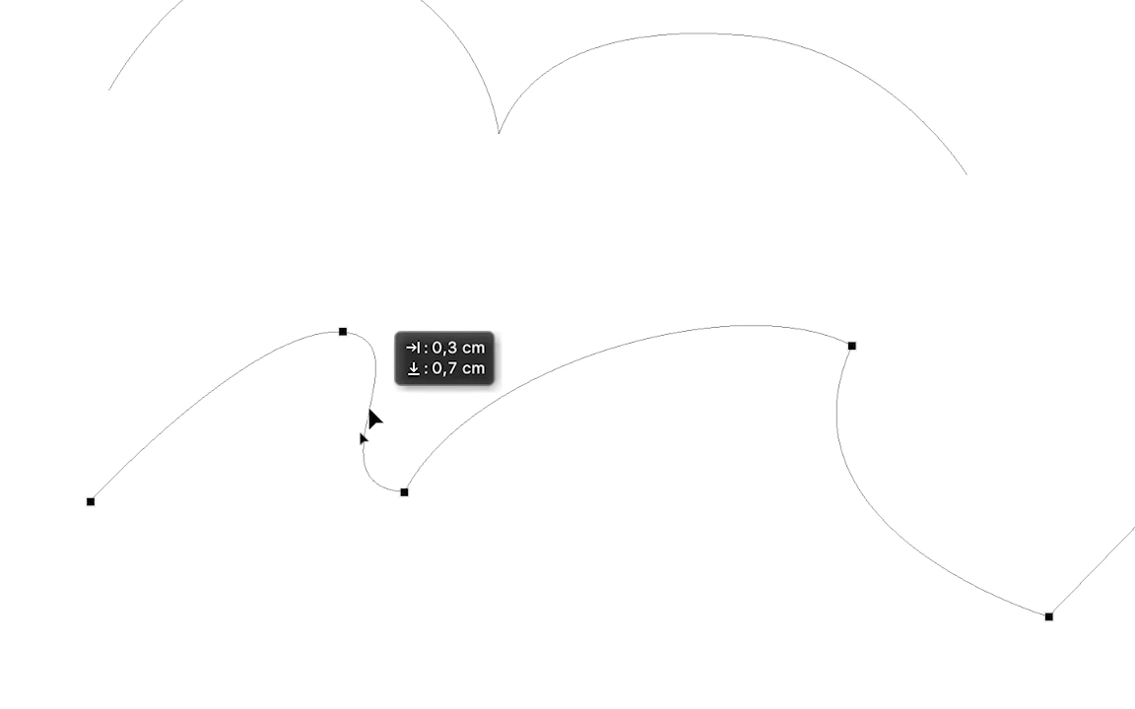
pyautogui.moveTo(304, 347); pyautogui.dragTo(375, 413)
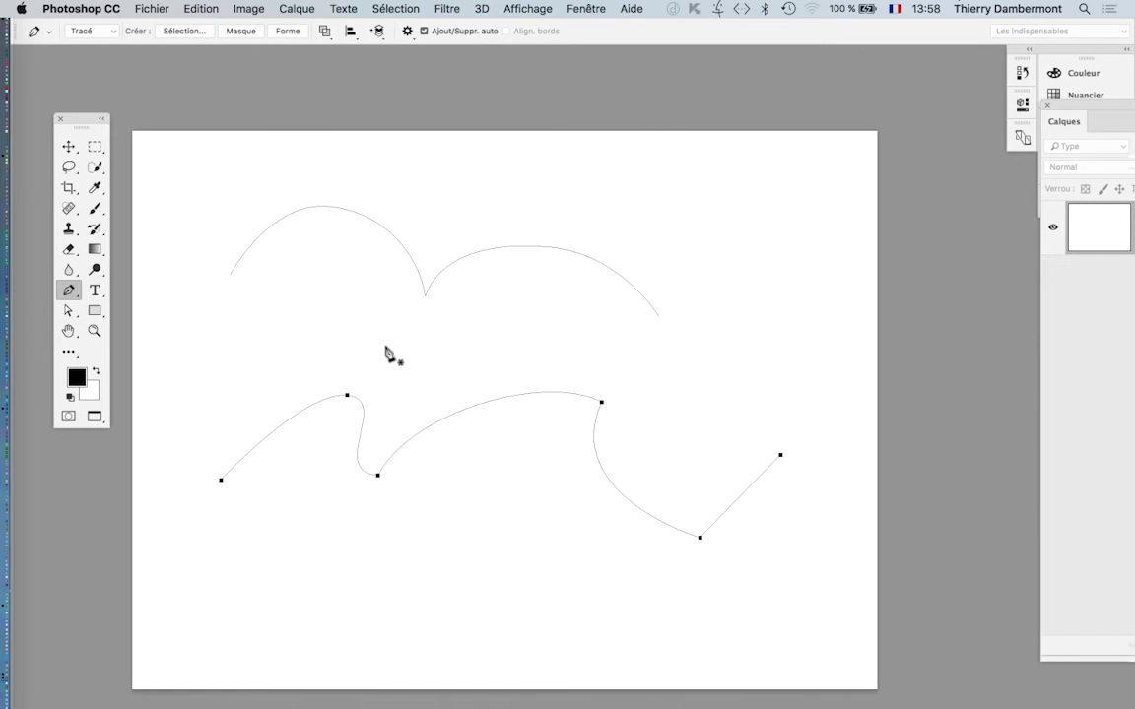